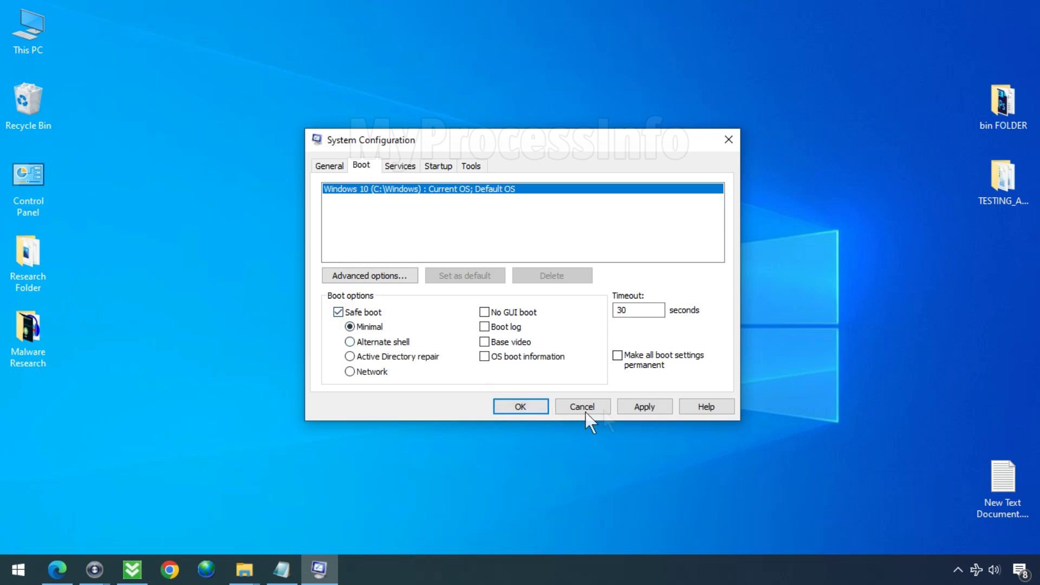
# Step: Apply the Minimal Safe boot option in System Configuration and restart the computer
pyautogui.click(643, 406)
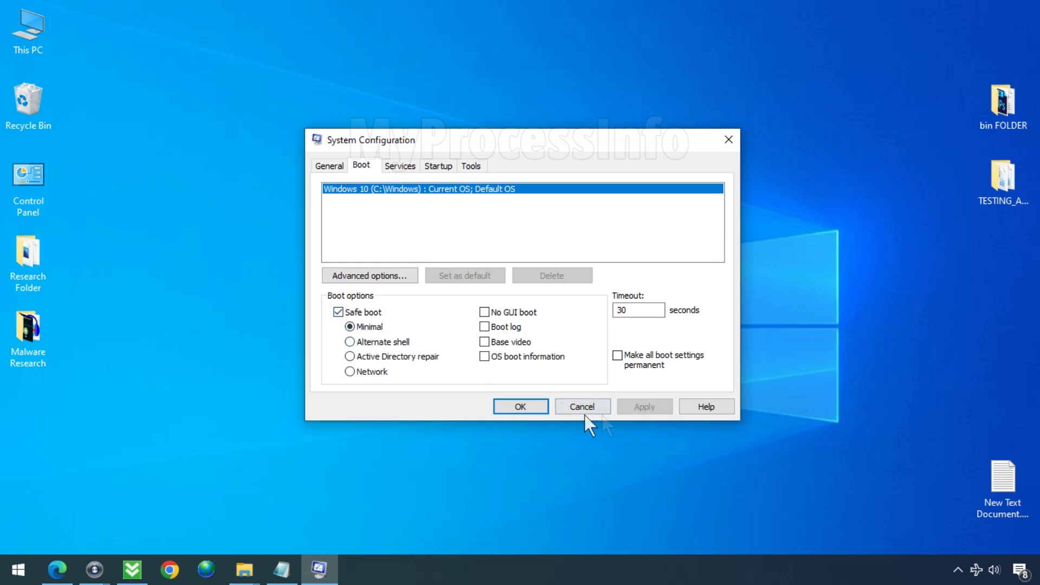
pyautogui.click(529, 404)
pyautogui.click(473, 314)
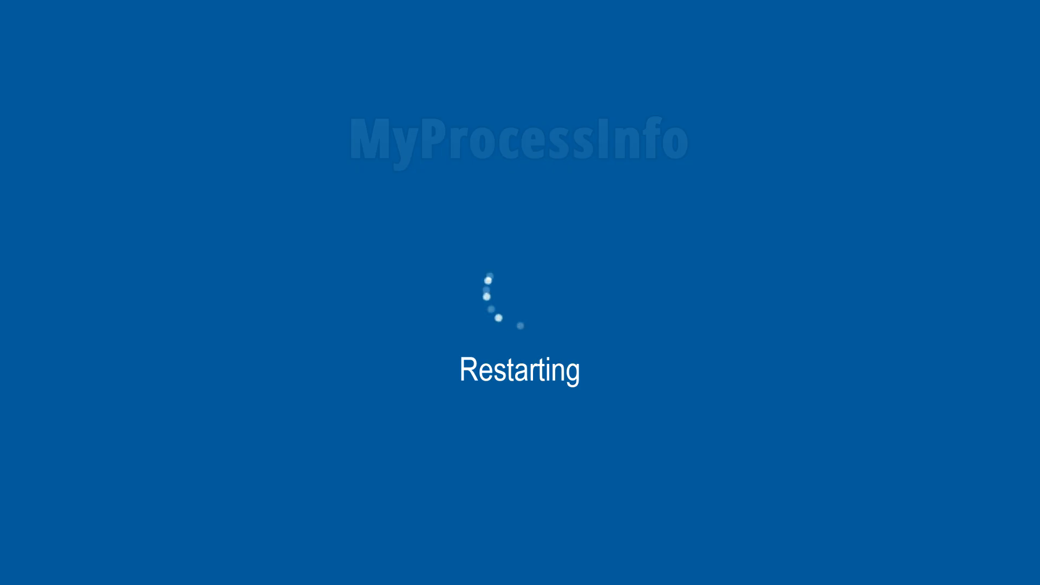
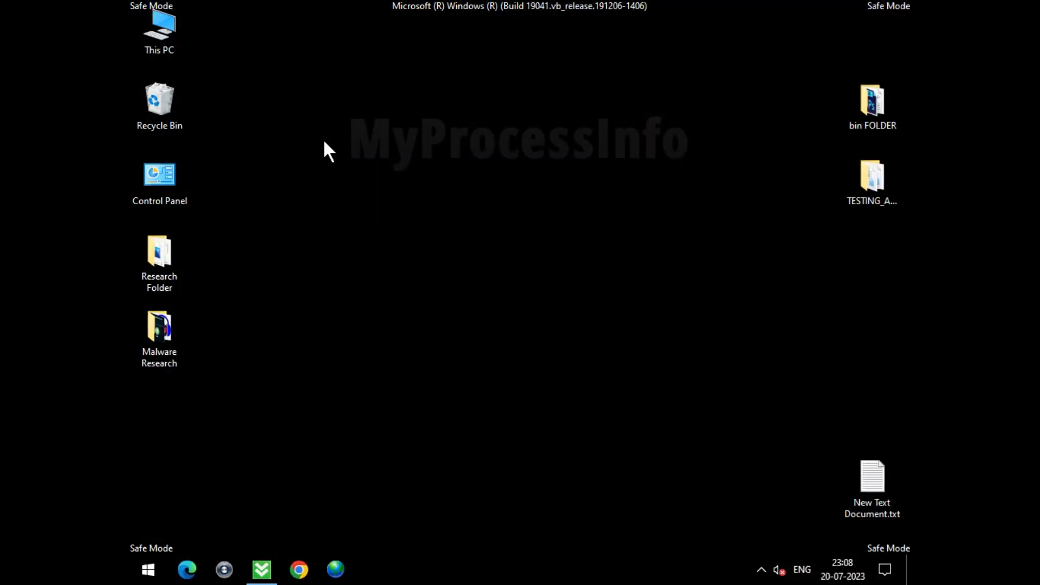
# Step: Open the ProgramData folder on Local Disk (C:) in a maximized File Explorer window
pyautogui.doubleClick(174, 21)
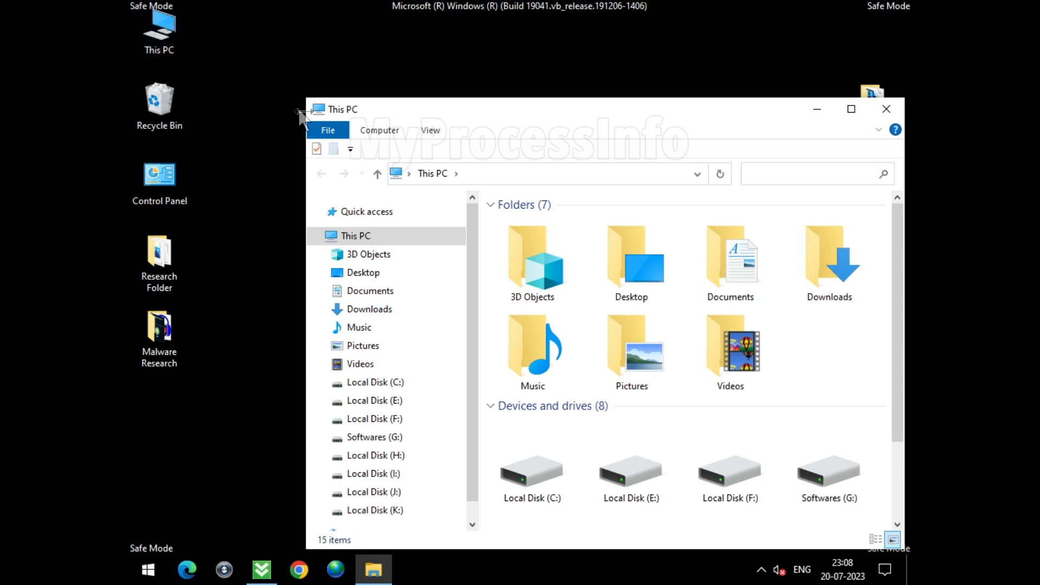
pyautogui.click(407, 381)
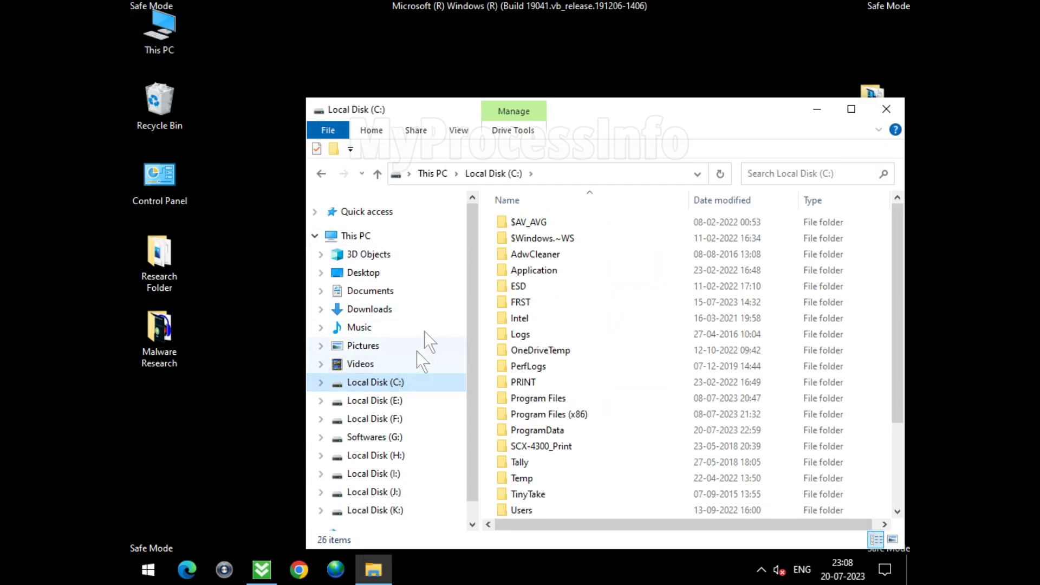
pyautogui.doubleClick(596, 121)
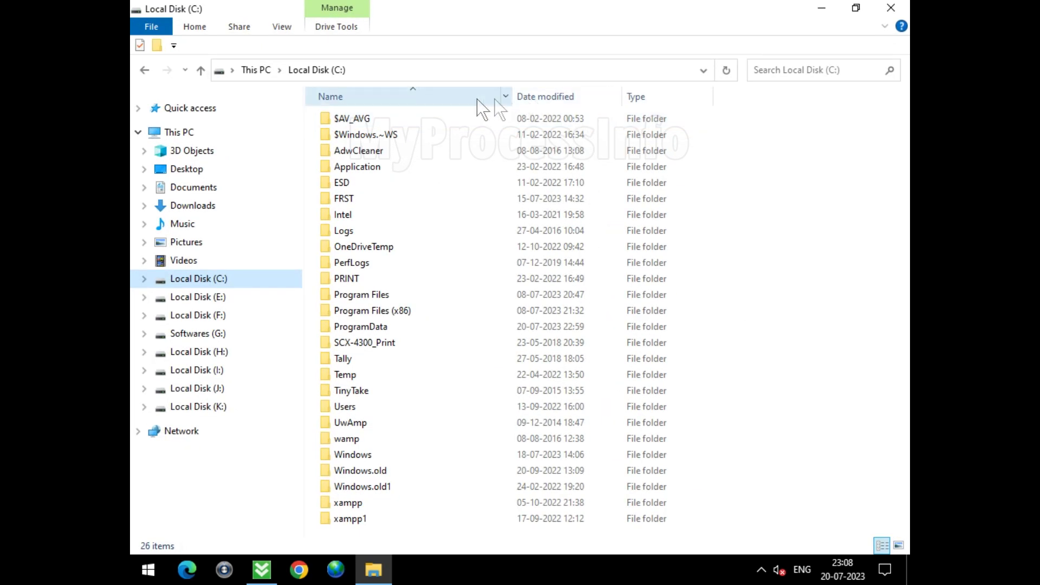
pyautogui.click(382, 327)
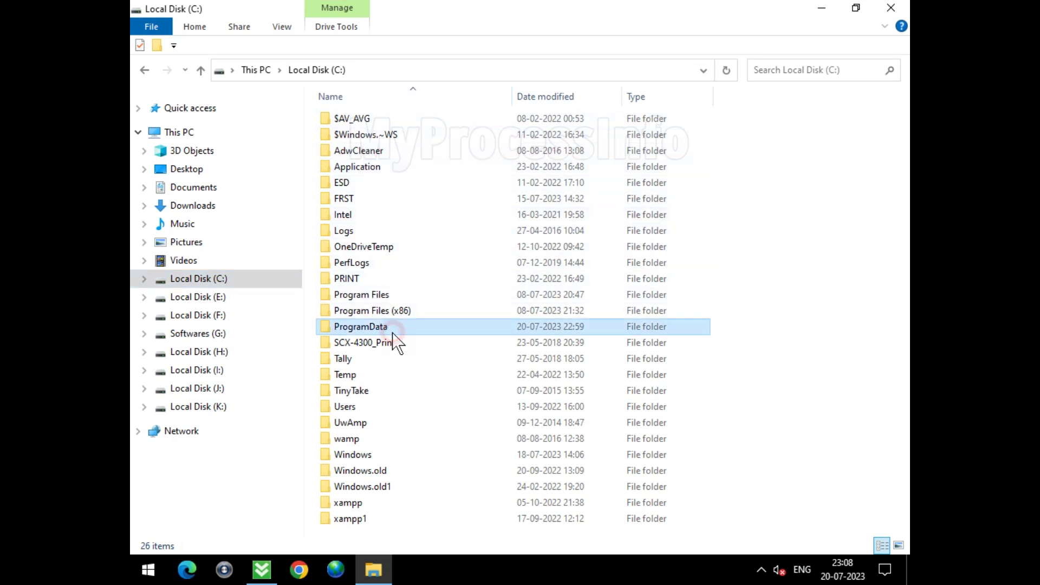
pyautogui.doubleClick(463, 325)
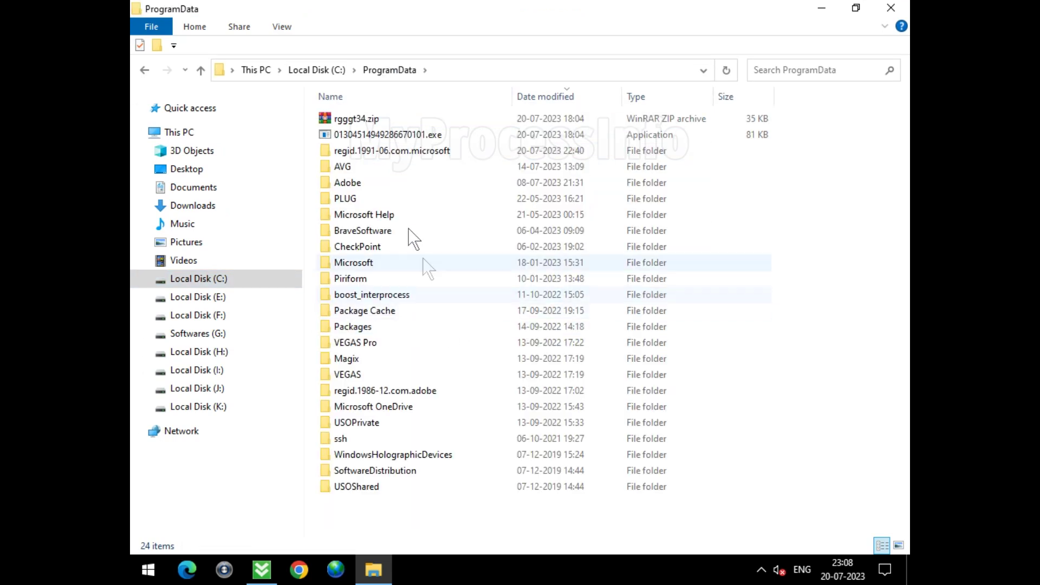
# Step: Open the Windows Defender folder inside ProgramData's Microsoft folder
pyautogui.click(383, 262)
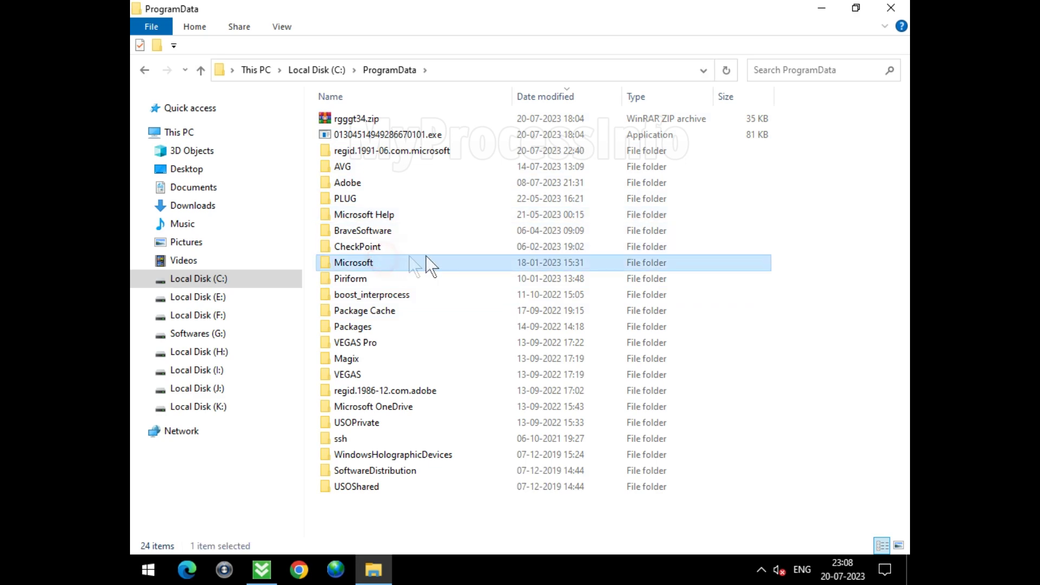
pyautogui.doubleClick(447, 256)
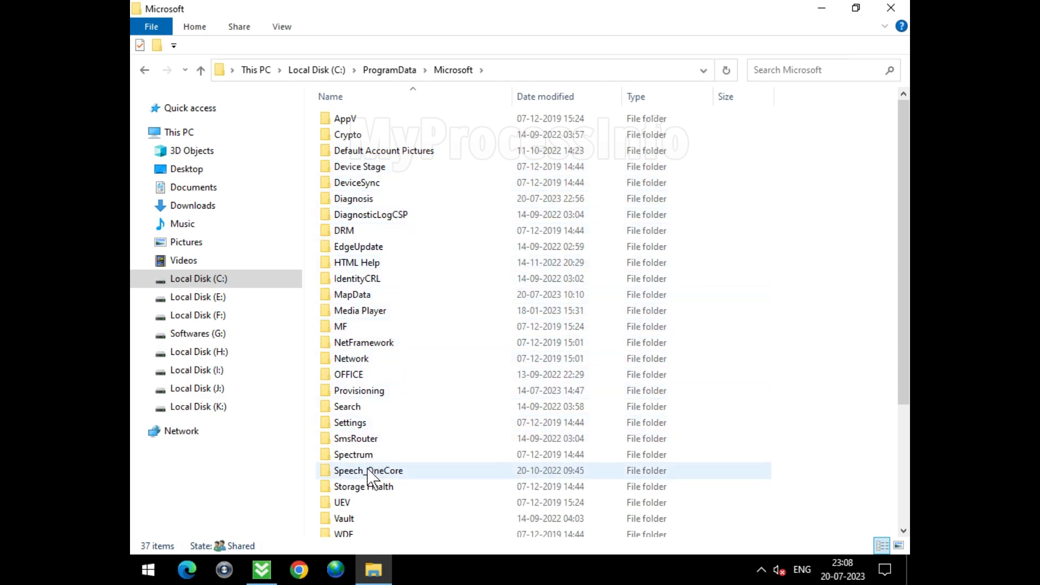
pyautogui.scroll(-2, 371, 474)
pyautogui.scroll(-1, 371, 477)
pyautogui.click(432, 433)
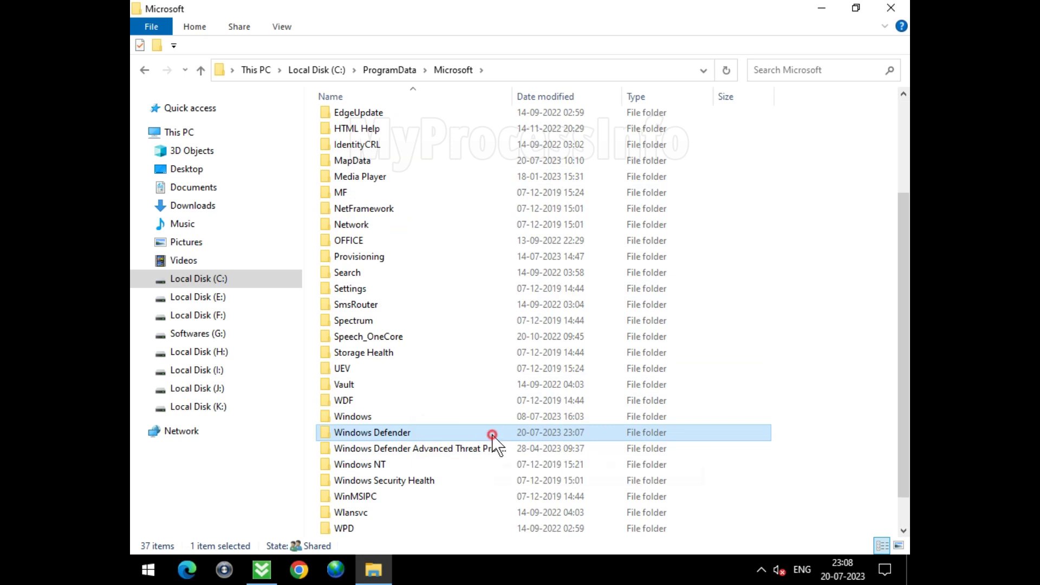
pyautogui.doubleClick(489, 437)
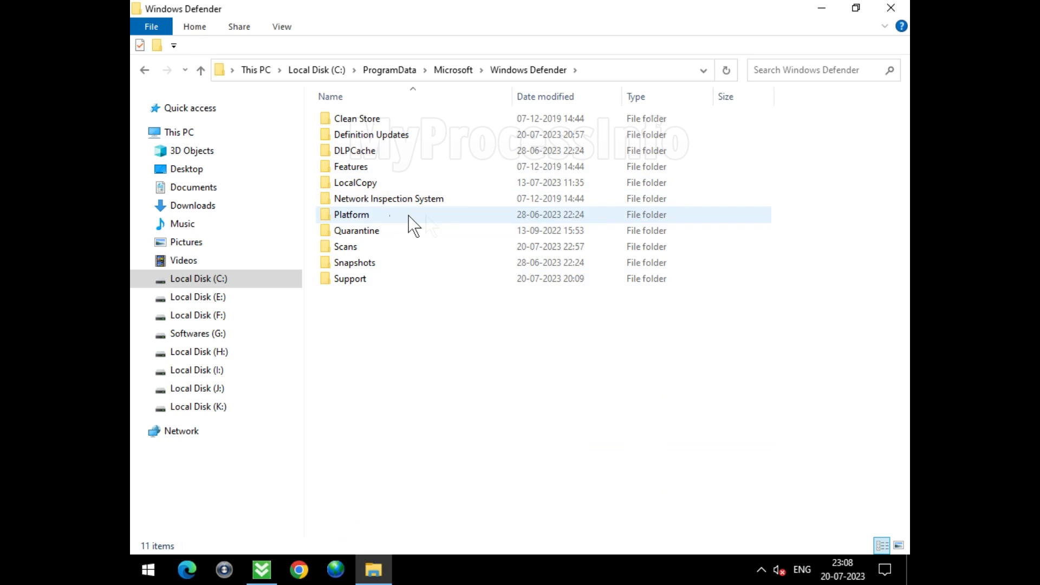
# Step: Delete the Quarantine folder from the Windows Defender folder
pyautogui.click(375, 234)
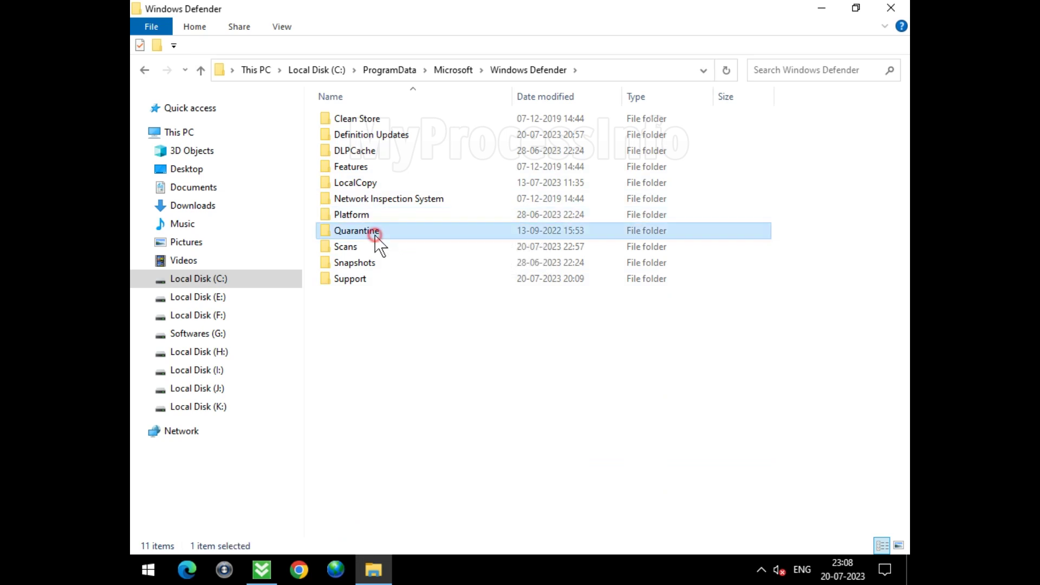
pyautogui.rightClick(441, 243)
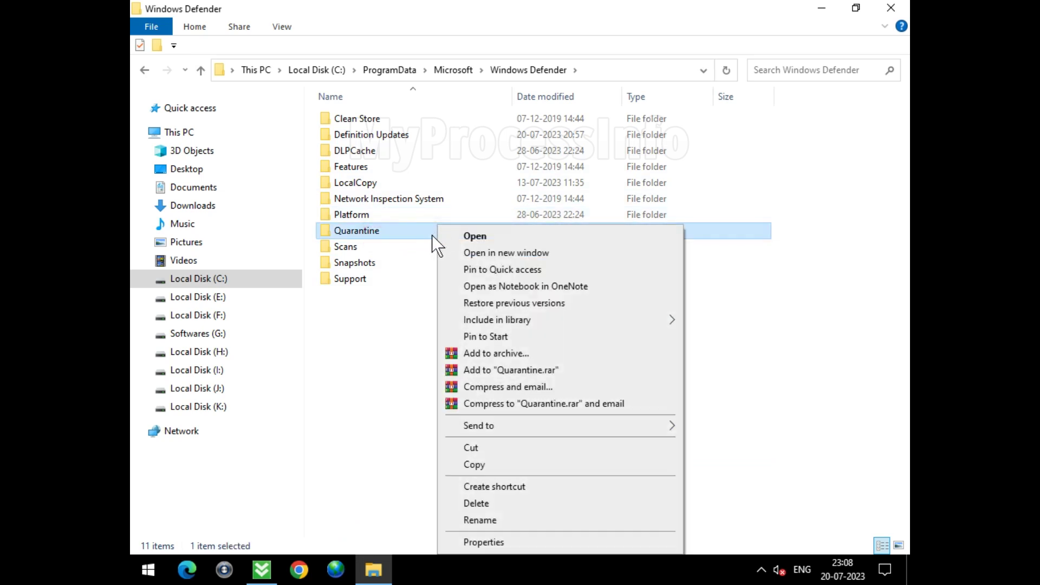
pyautogui.click(489, 500)
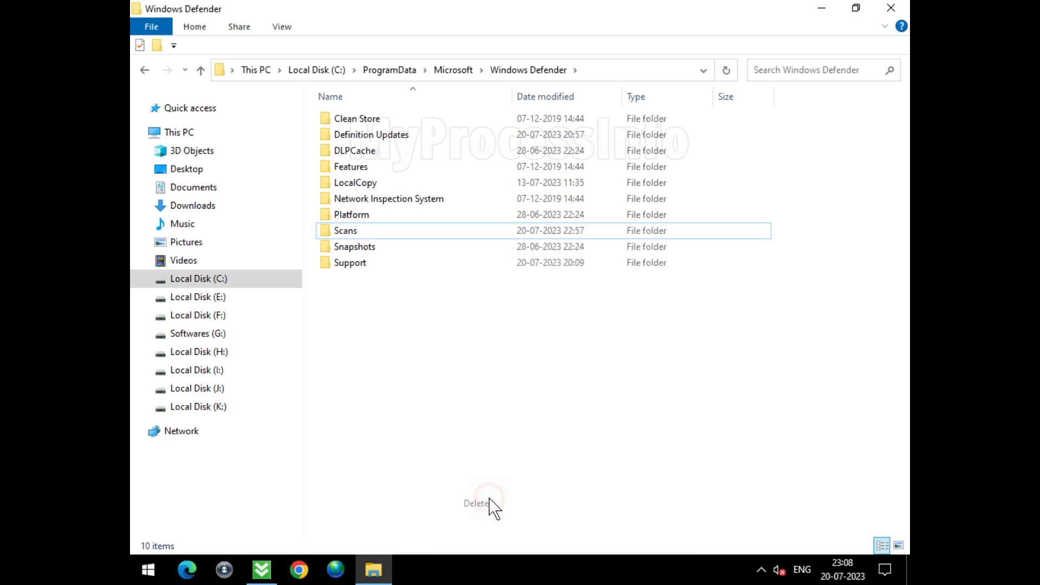
# Step: Open the History folder inside Scans and delete its Results folder
pyautogui.doubleClick(392, 230)
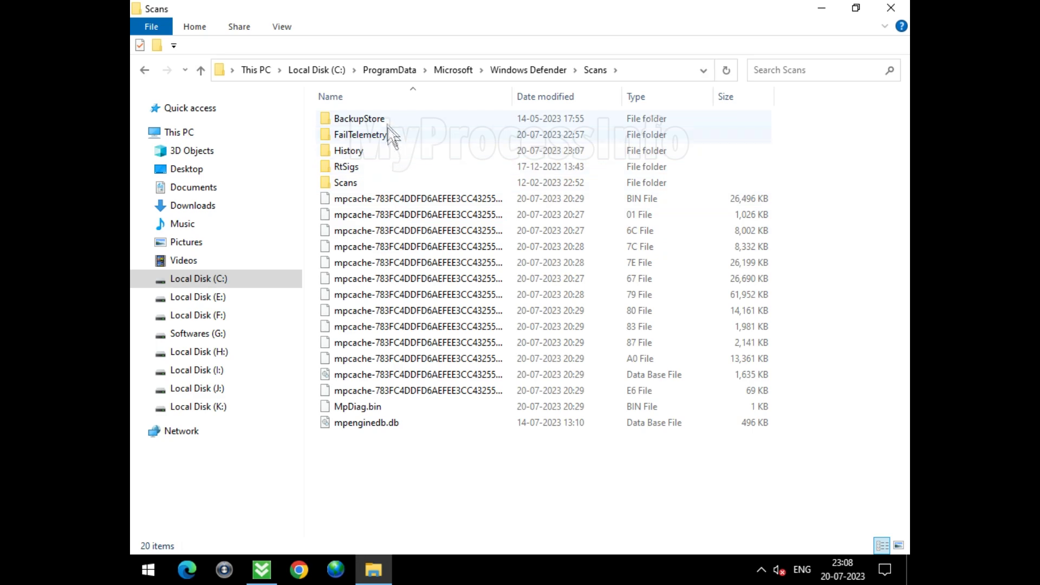
pyautogui.doubleClick(384, 154)
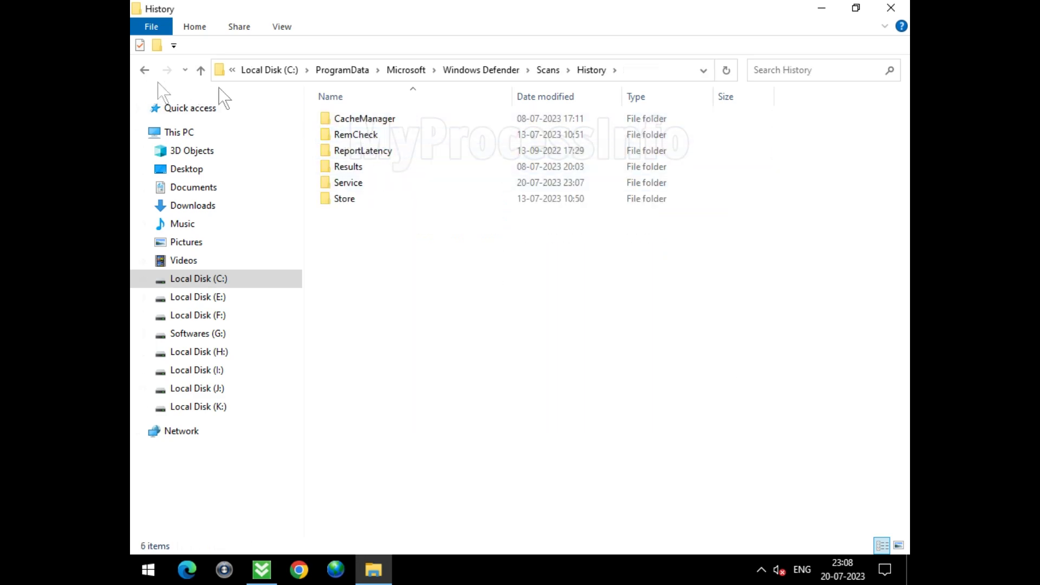
pyautogui.rightClick(378, 167)
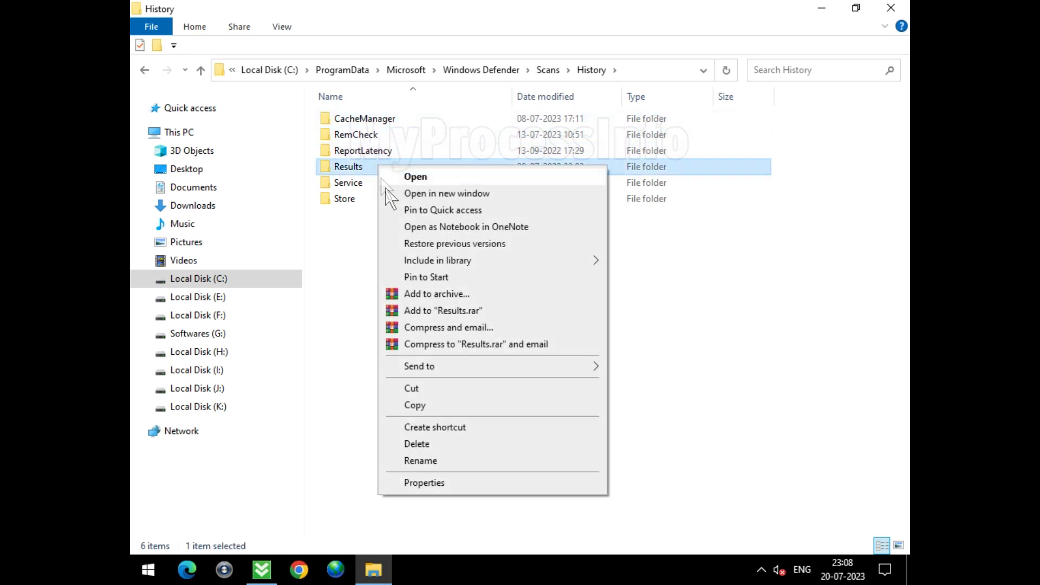
pyautogui.click(435, 445)
# Step: Delete the DetectionHistory folder and all log files in History's Service folder, and close the window
pyautogui.doubleClick(380, 168)
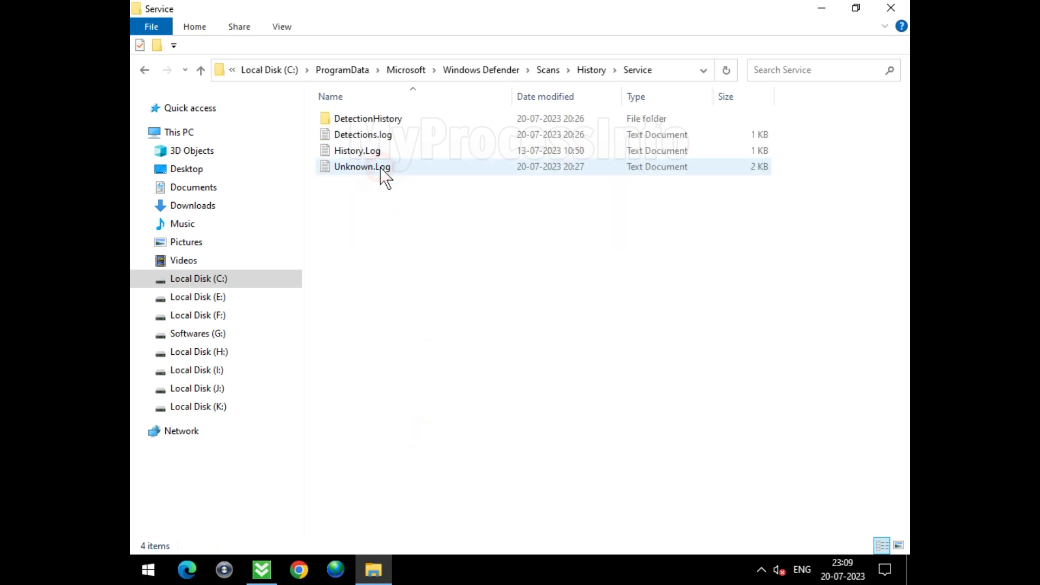
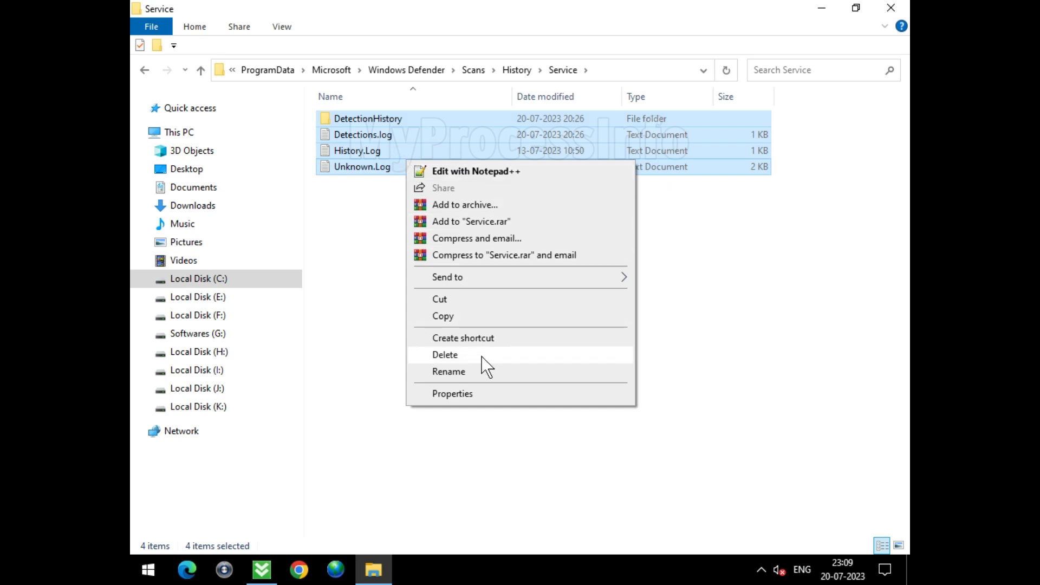
pyautogui.click(446, 355)
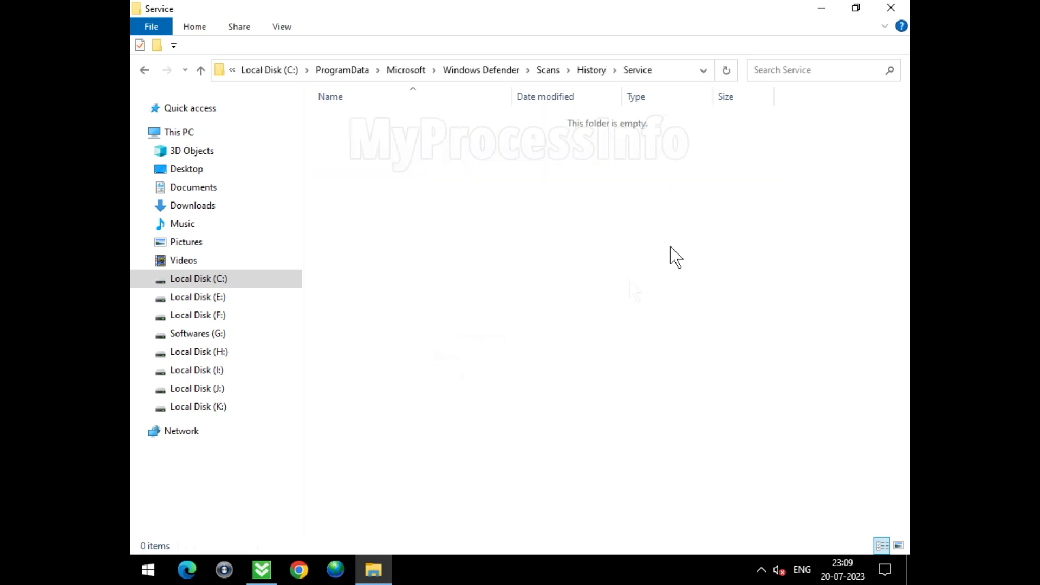
pyautogui.click(891, 8)
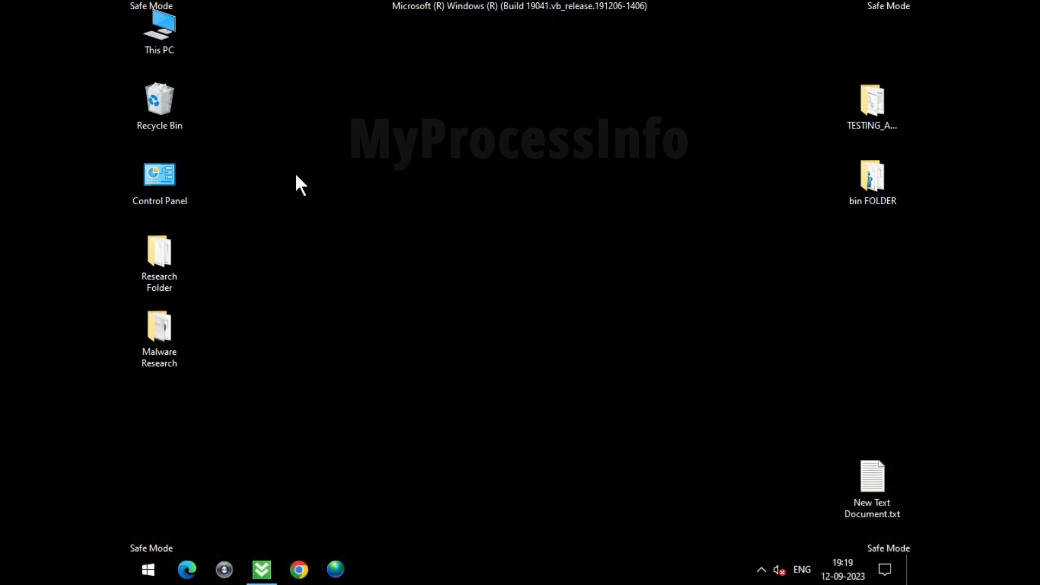
# Step: Open the user folder 123 under Users on Local Disk (C:) in a maximized File Explorer window
pyautogui.doubleClick(174, 40)
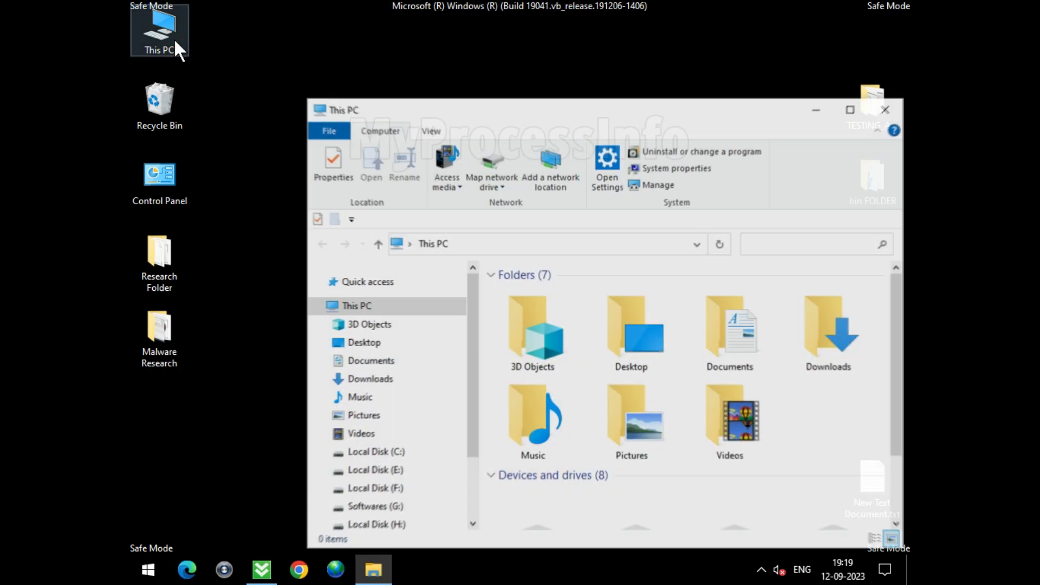
pyautogui.click(428, 453)
pyautogui.doubleClick(592, 124)
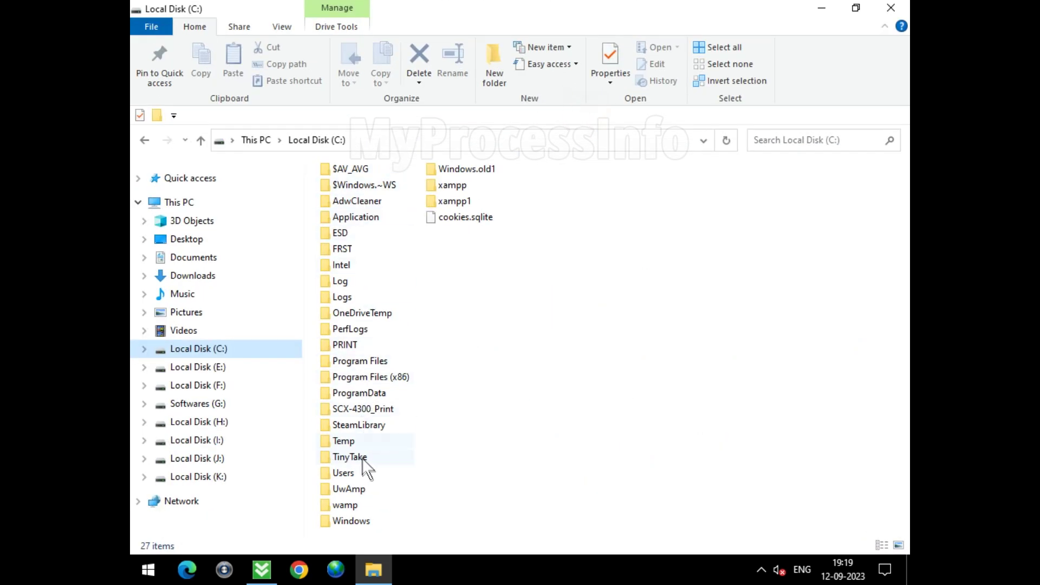
pyautogui.doubleClick(402, 471)
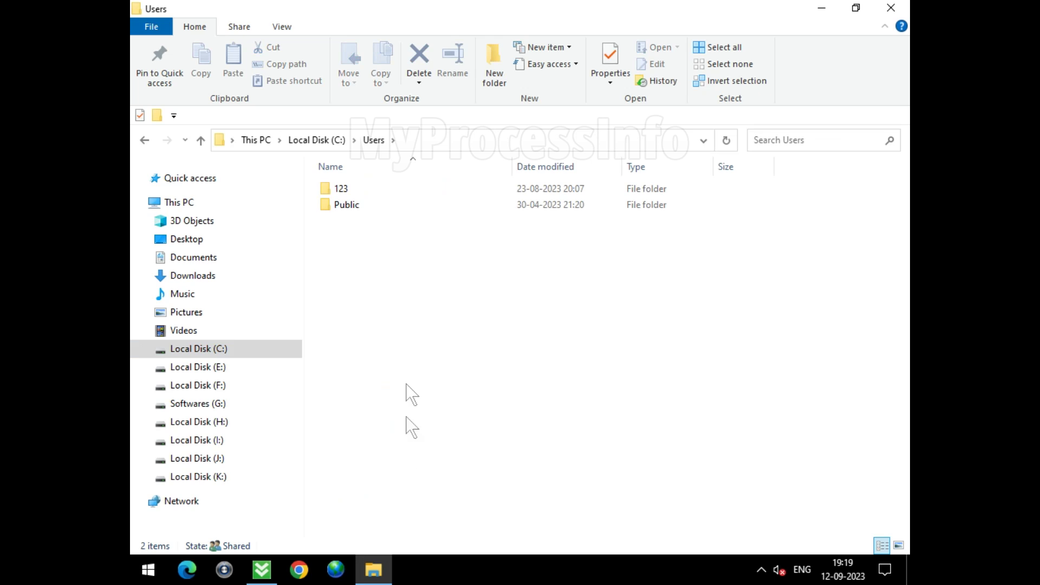
pyautogui.click(412, 188)
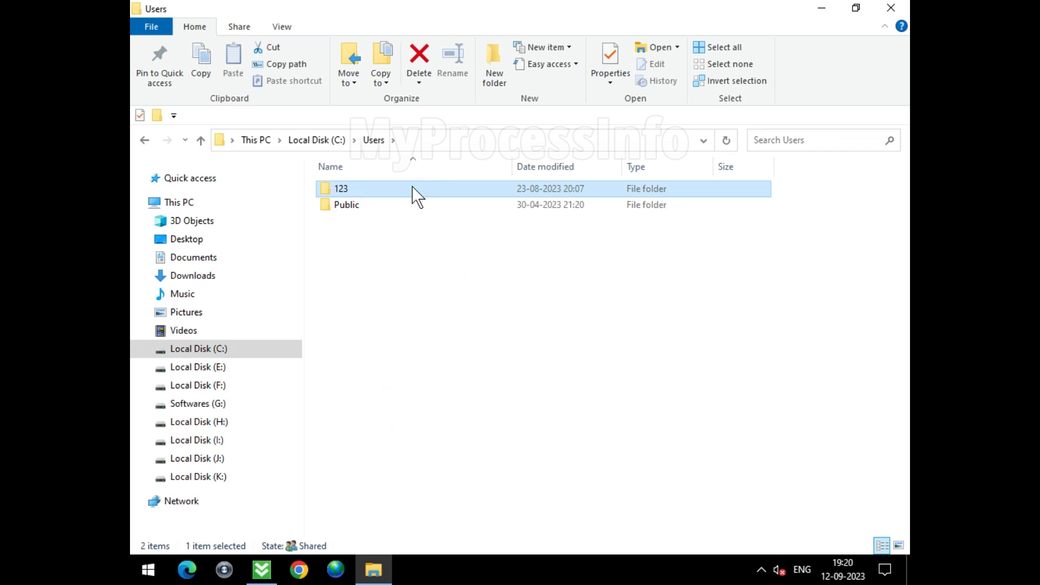
pyautogui.doubleClick(413, 188)
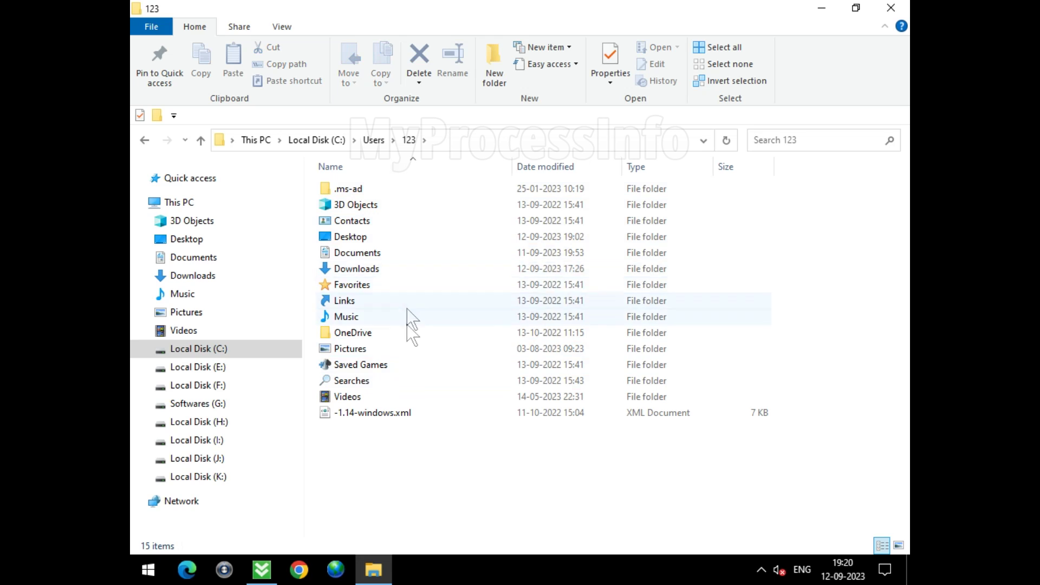
# Step: Show hidden items and open the AppData\Roaming\AVTools\Lib folder of user 123
pyautogui.click(281, 27)
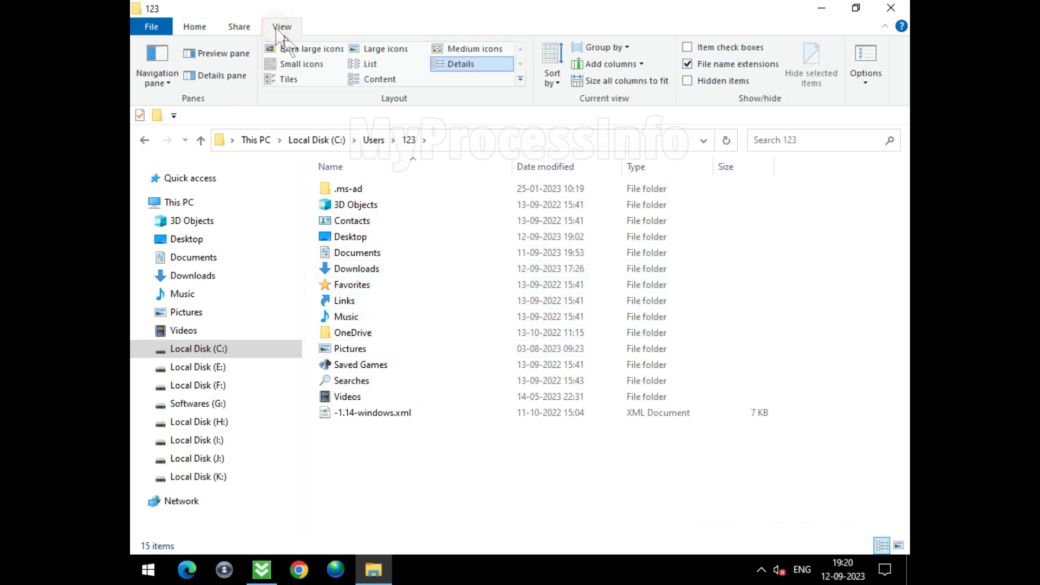
pyautogui.click(720, 81)
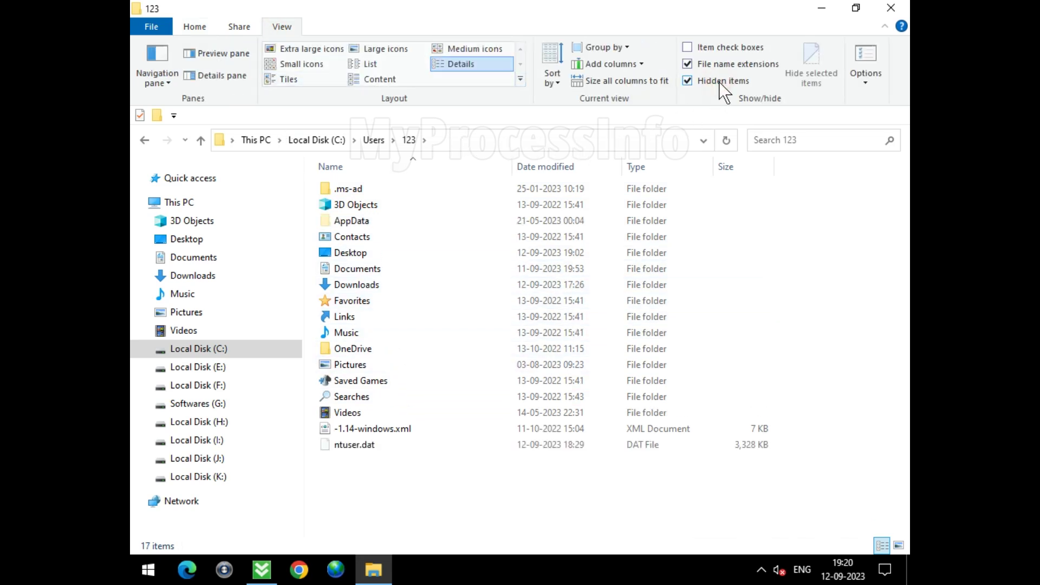
pyautogui.doubleClick(401, 220)
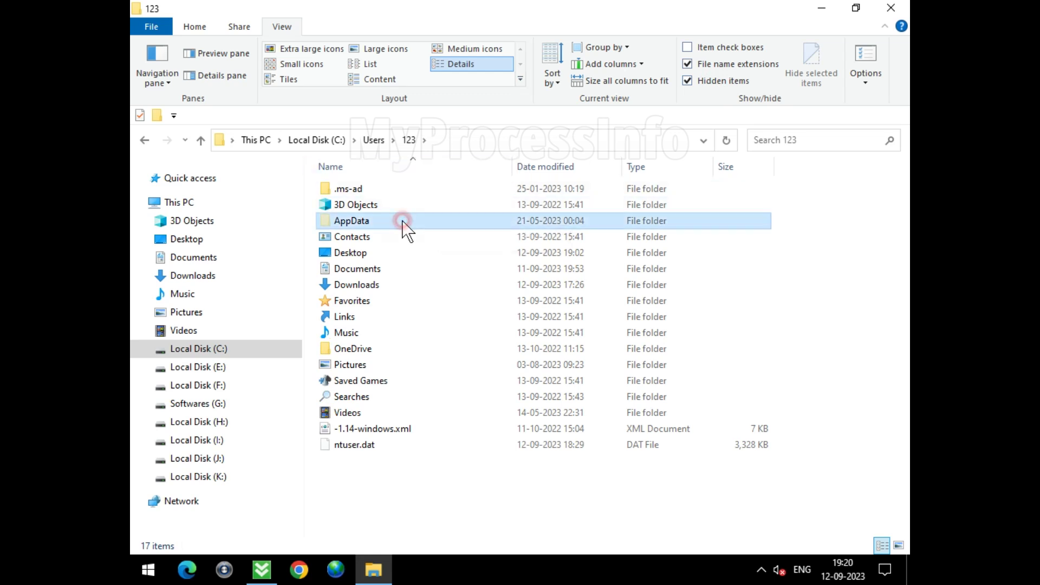
pyautogui.doubleClick(433, 221)
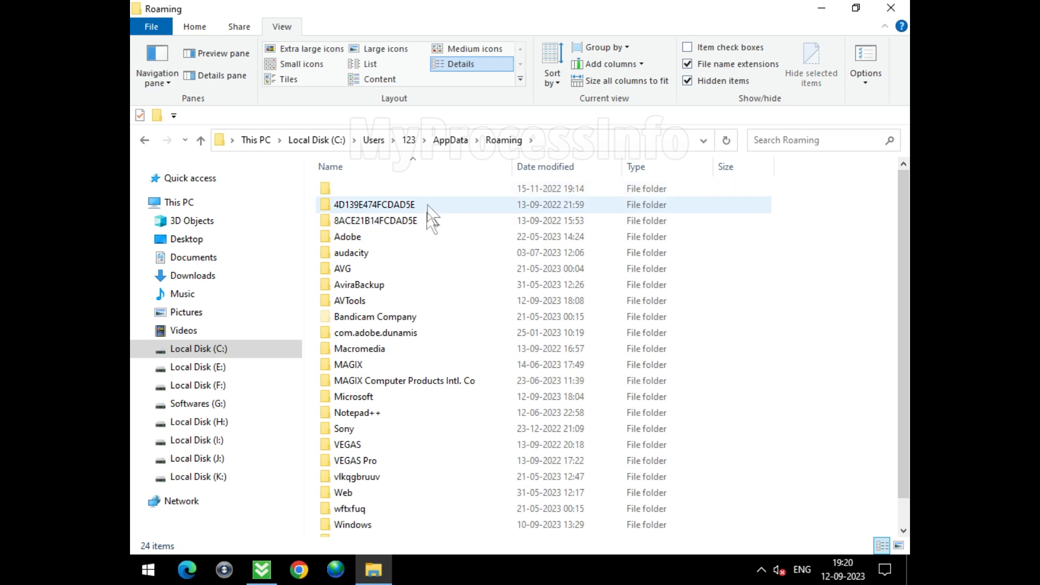
pyautogui.doubleClick(433, 301)
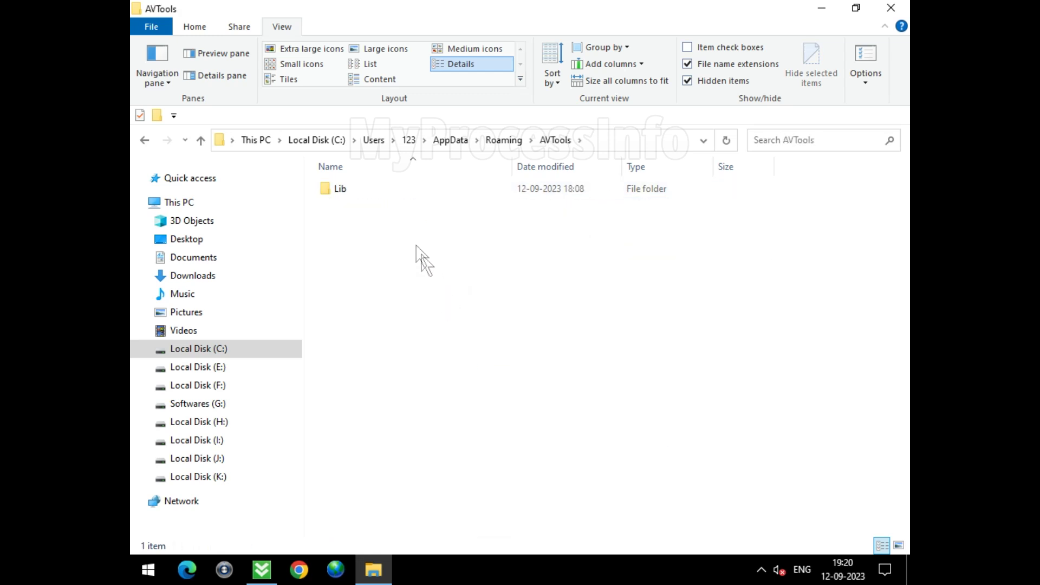
pyautogui.doubleClick(386, 193)
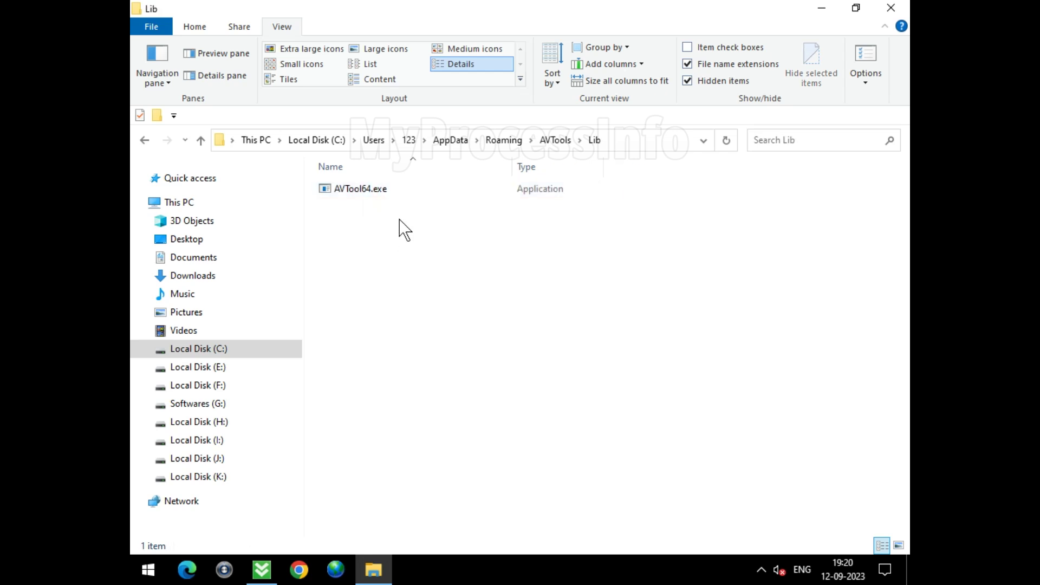
# Step: Delete AVTool64.exe from the Lib folder
pyautogui.click(398, 190)
pyautogui.rightClick(398, 190)
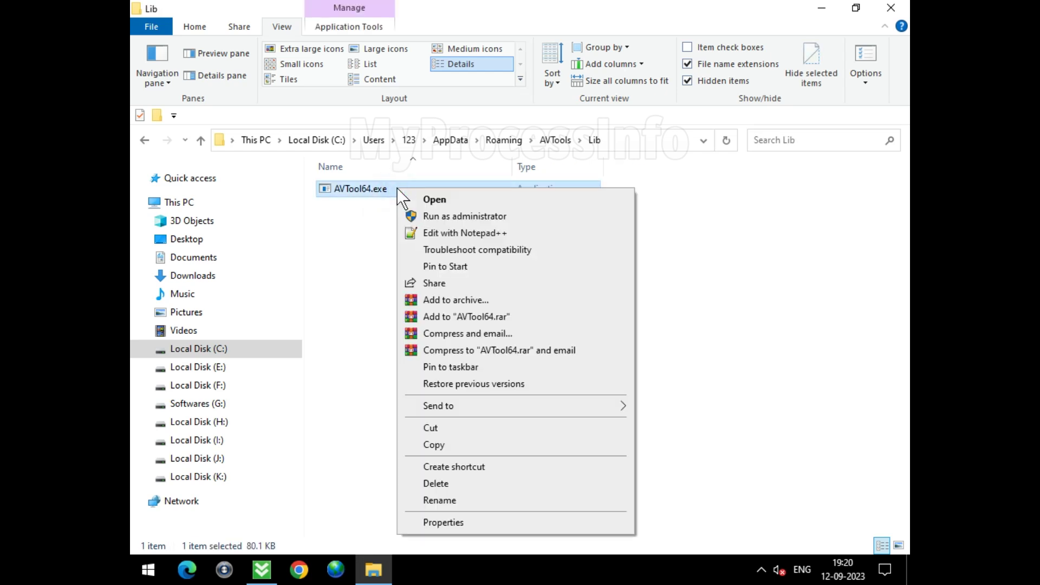
pyautogui.click(532, 482)
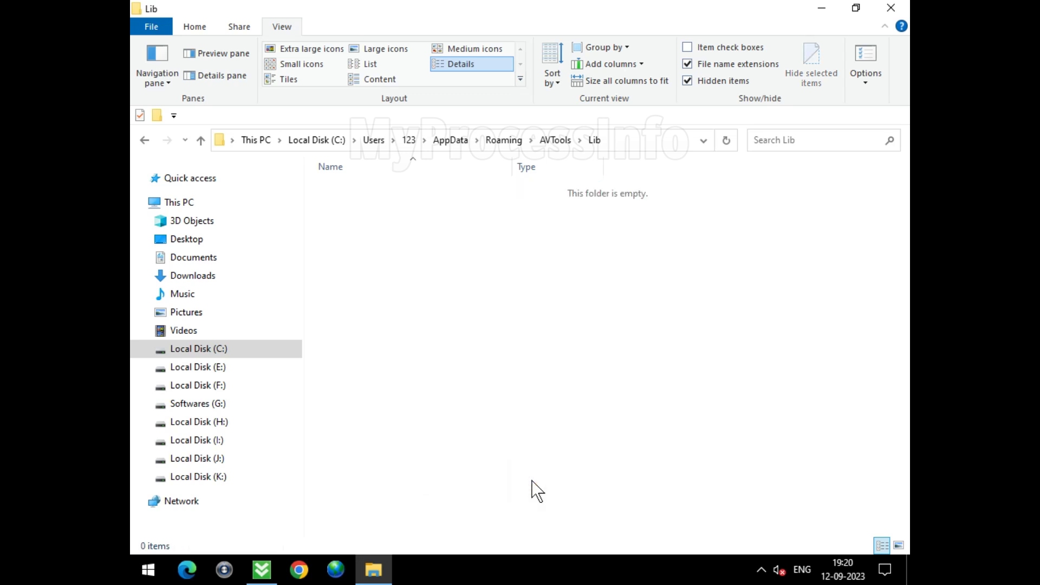
# Step: Close the Lib folder window and open the AppData\Local\Temp folder of user 123
pyautogui.click(891, 7)
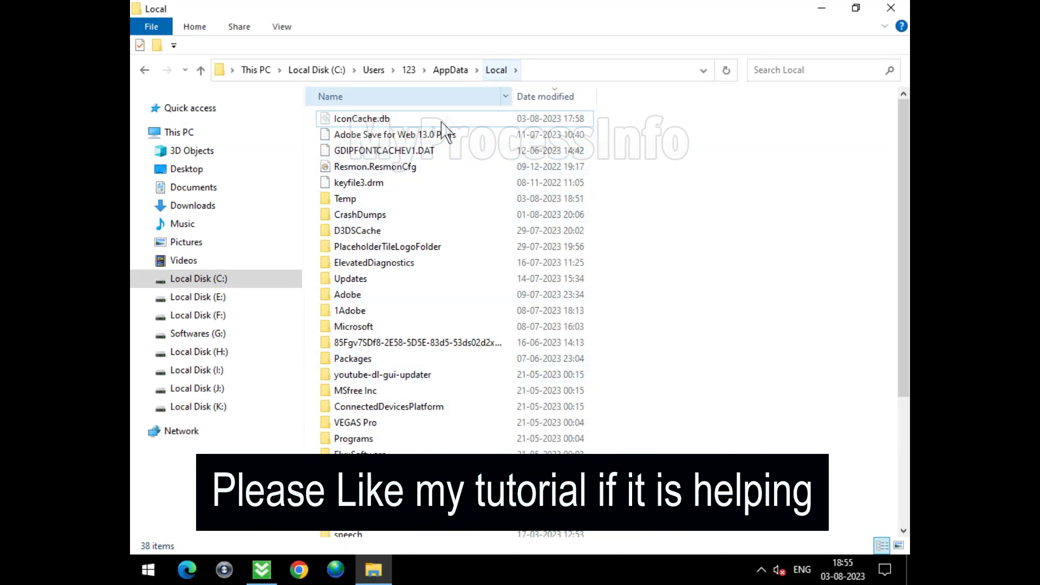
pyautogui.click(371, 200)
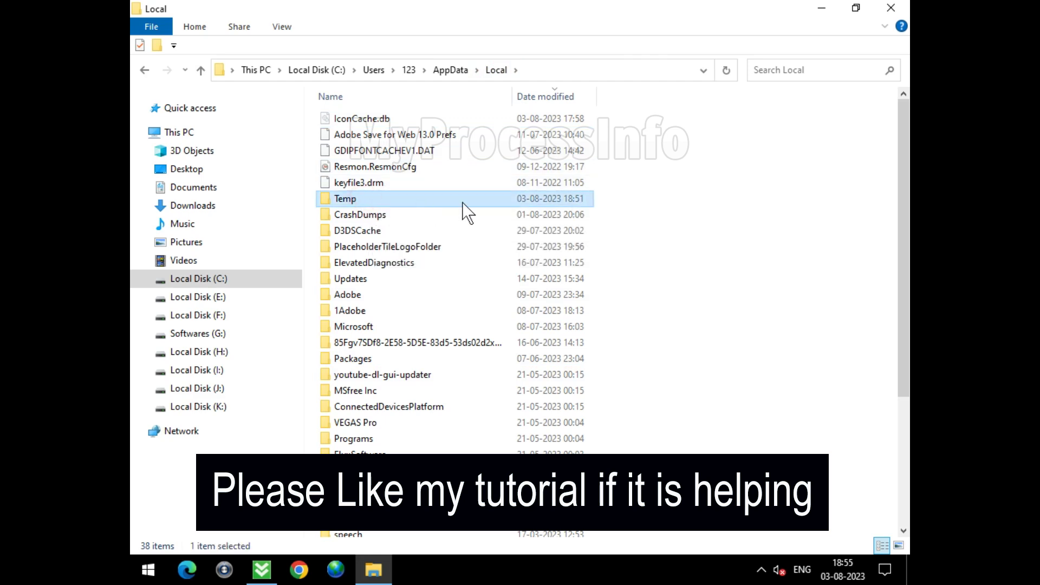
pyautogui.doubleClick(463, 202)
pyautogui.scroll(-2, 468, 217)
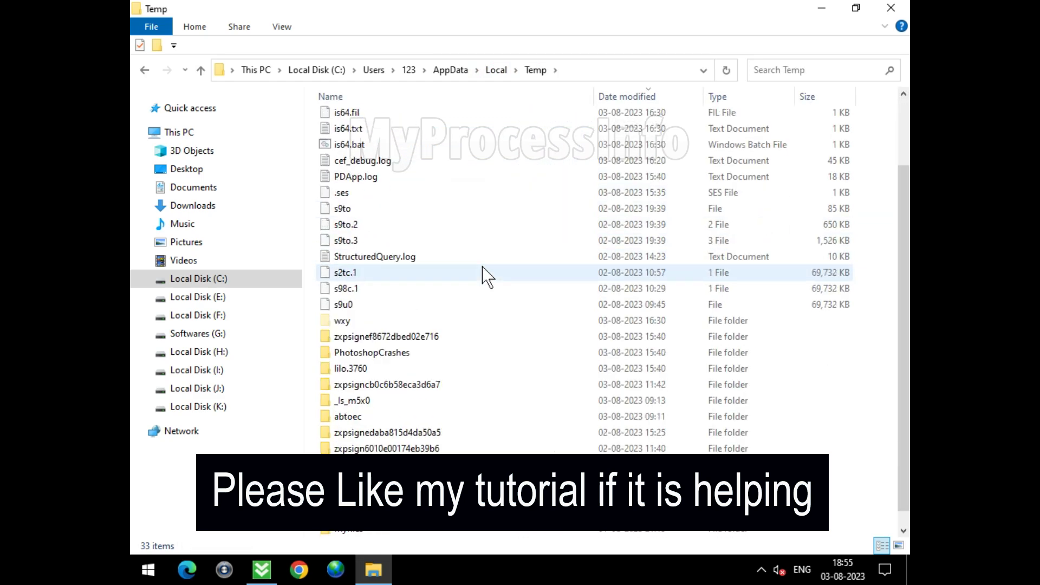
# Step: Examine the _ls_m5x0 subfolder with its setup.exe, and return to the Temp folder to review its other files
pyautogui.click(386, 383)
pyautogui.doubleClick(407, 384)
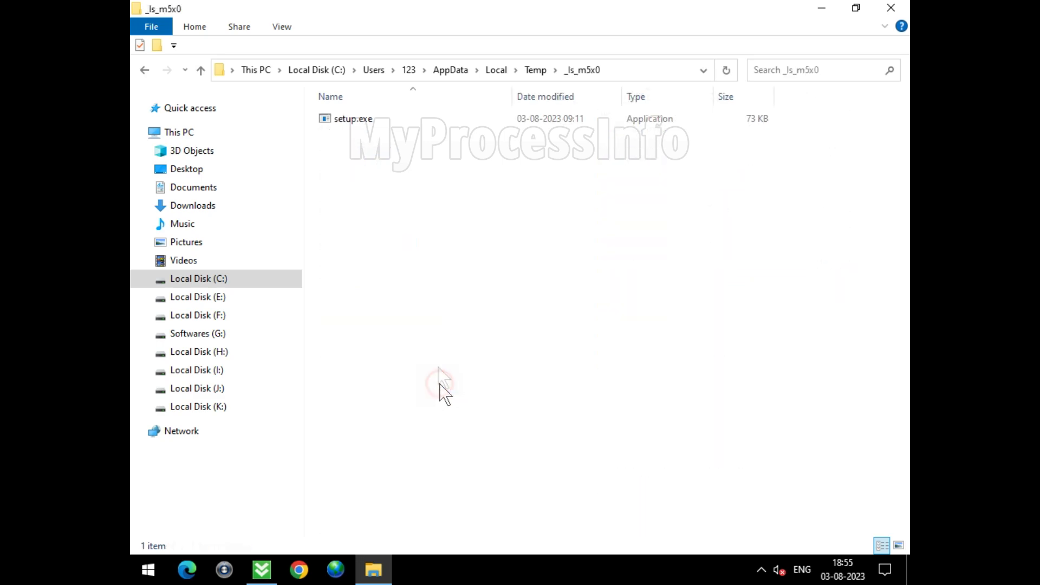
pyautogui.click(358, 118)
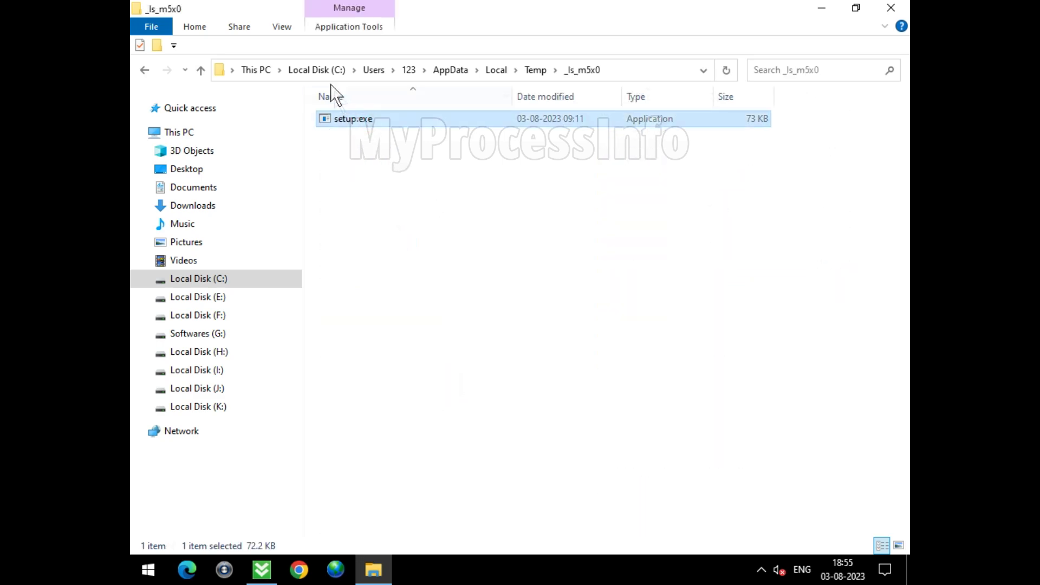
pyautogui.click(535, 70)
pyautogui.click(515, 280)
pyautogui.rightClick(515, 281)
pyautogui.click(519, 294)
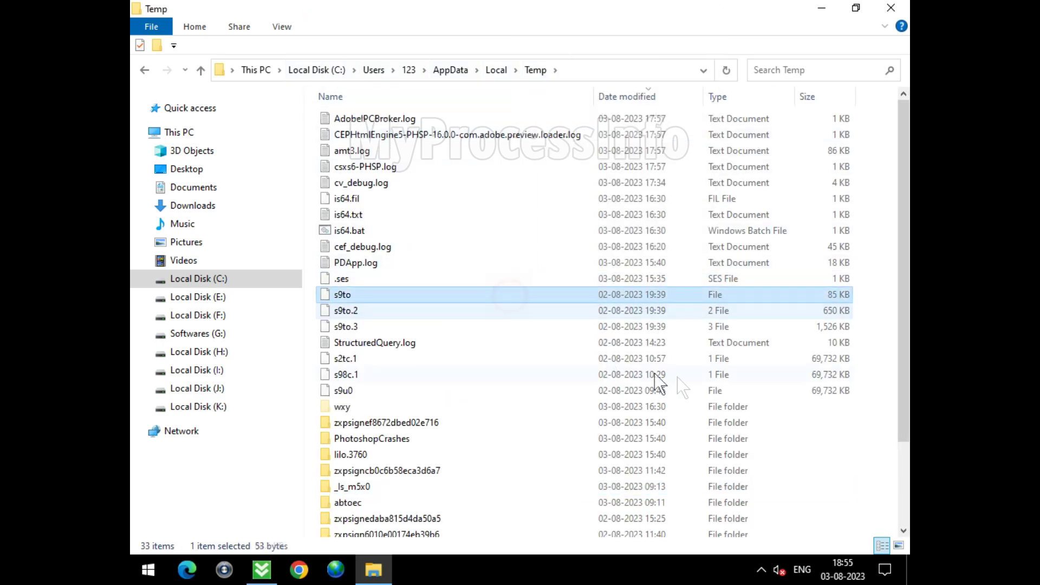
pyautogui.scroll(-2, 609, 379)
pyautogui.scroll(2, 535, 283)
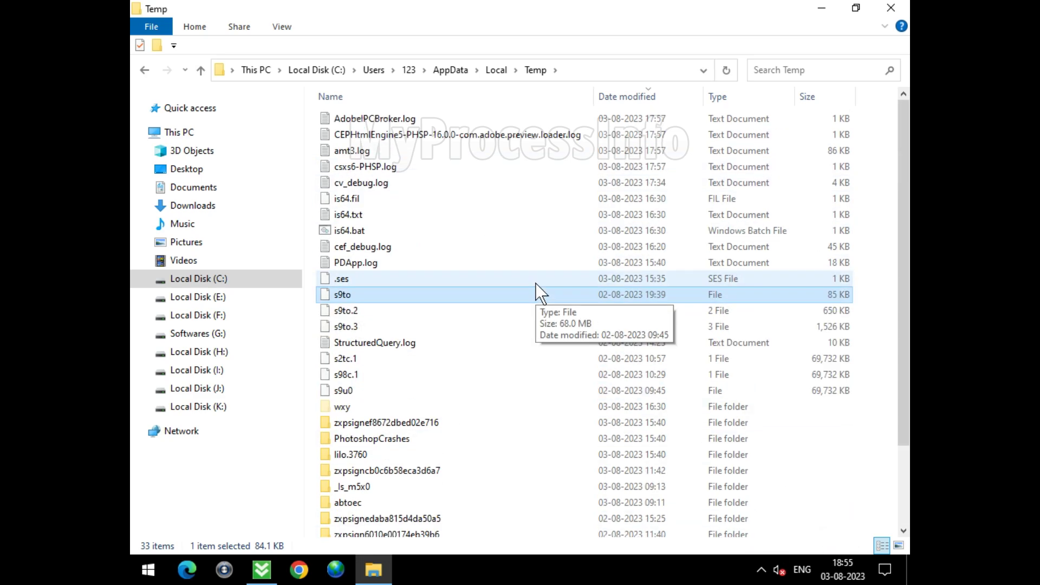
# Step: Delete all files and folders in the Temp folder
pyautogui.click(532, 215)
pyautogui.hotkey('ctrl', 'a')
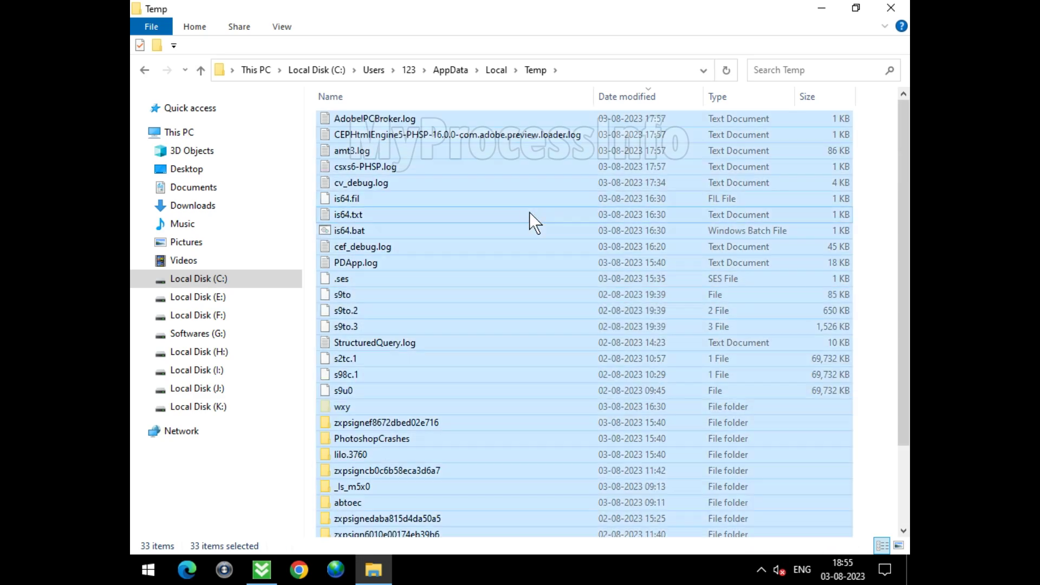
pyautogui.rightClick(515, 208)
pyautogui.click(591, 400)
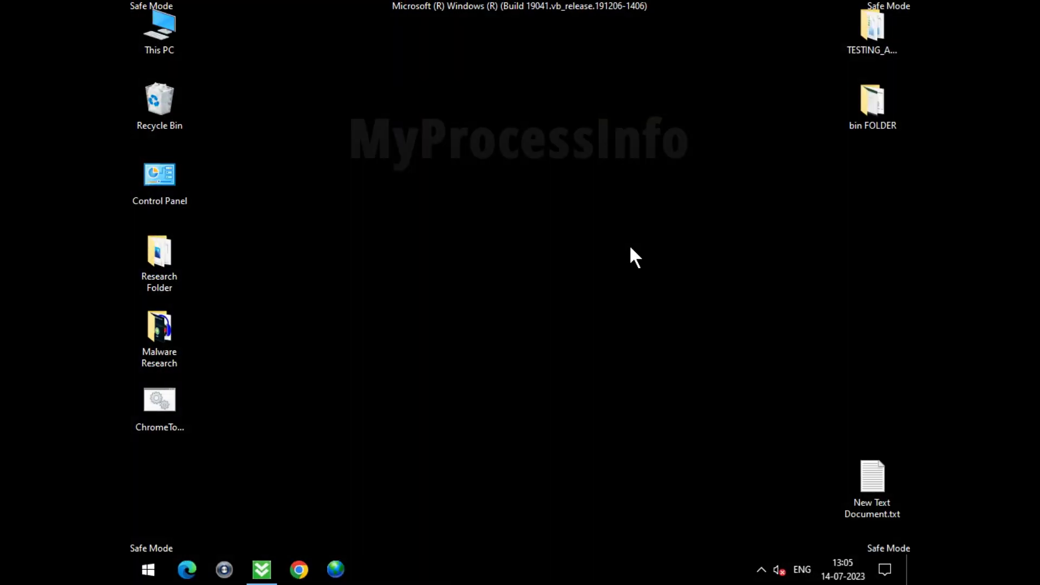
# Step: Open System Configuration by running msconfig
pyautogui.press('super+r')
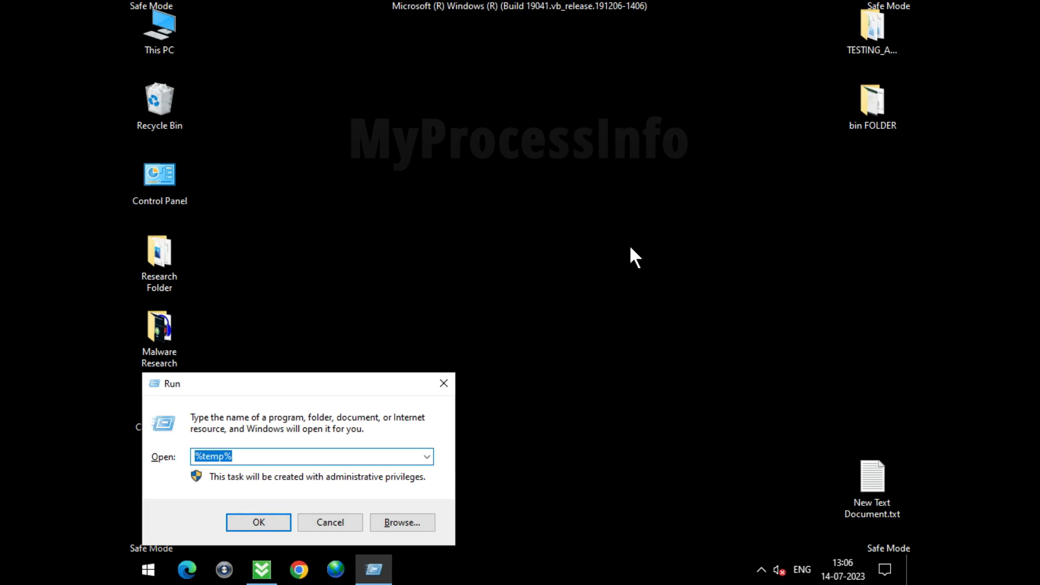
pyautogui.write('MS')
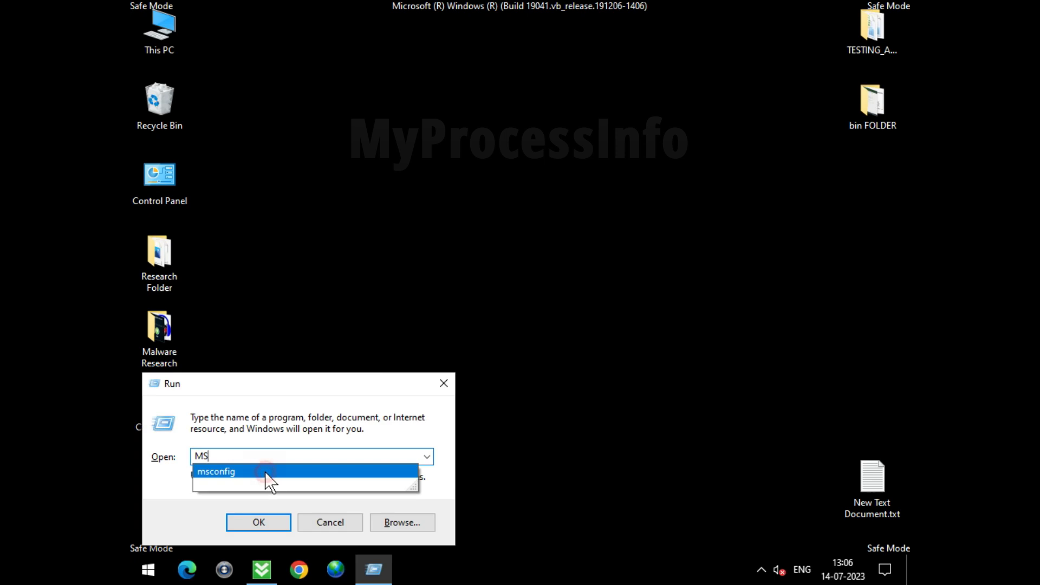
pyautogui.click(266, 471)
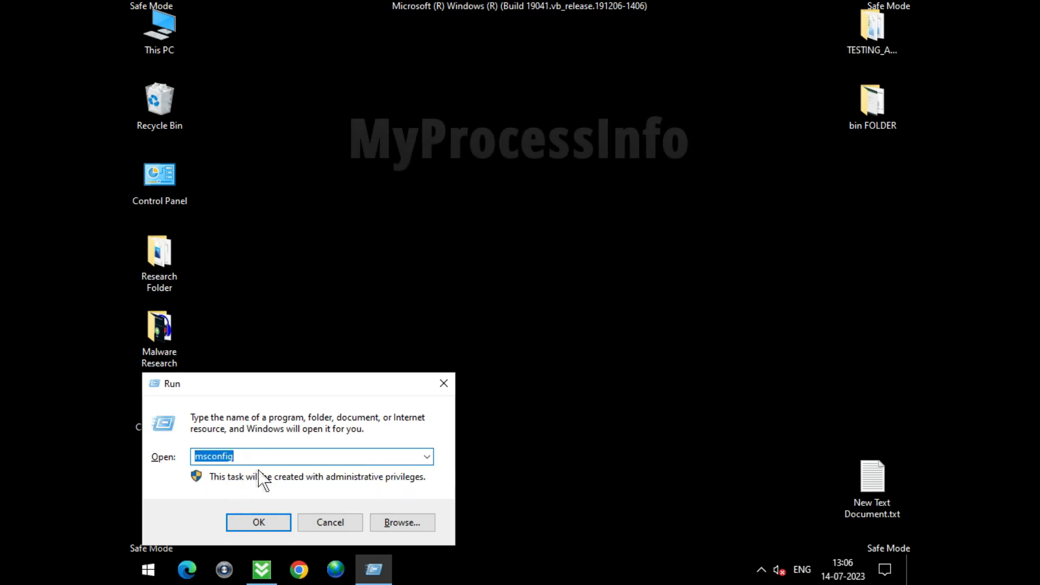
pyautogui.click(266, 520)
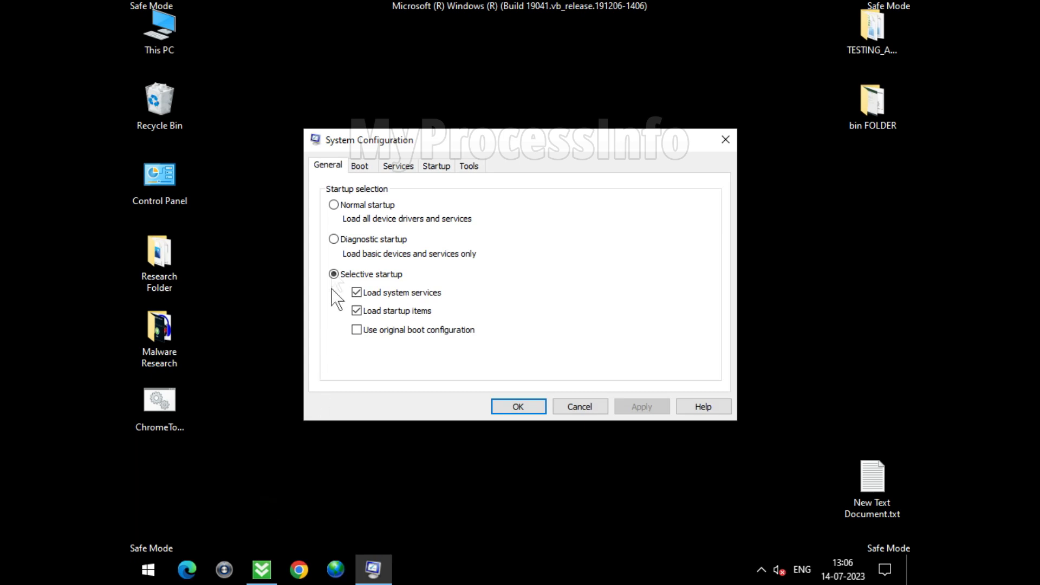
# Step: Set the startup selection to Normal startup, apply it, and restart the computer
pyautogui.click(334, 205)
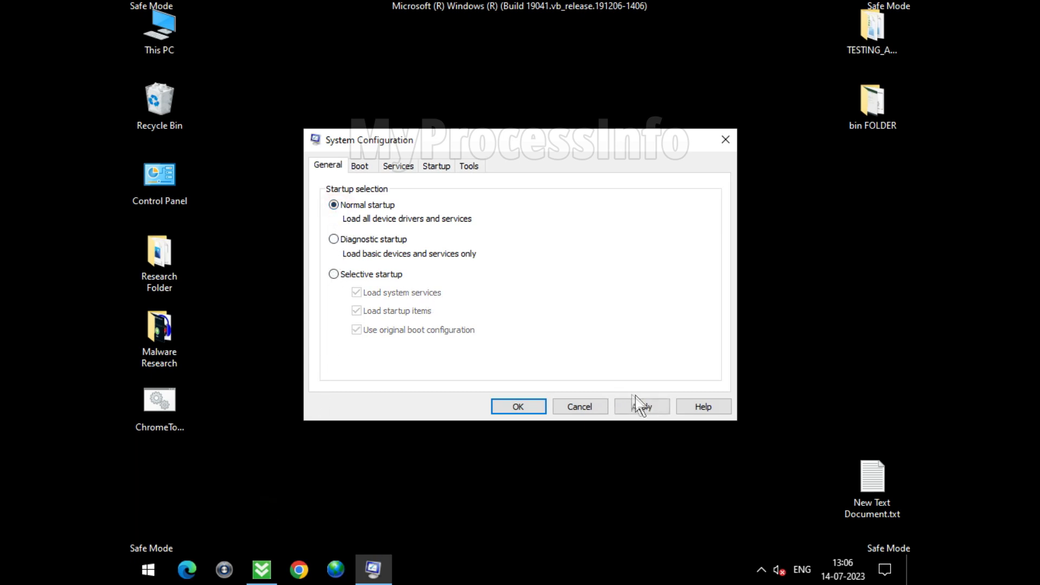
pyautogui.click(662, 415)
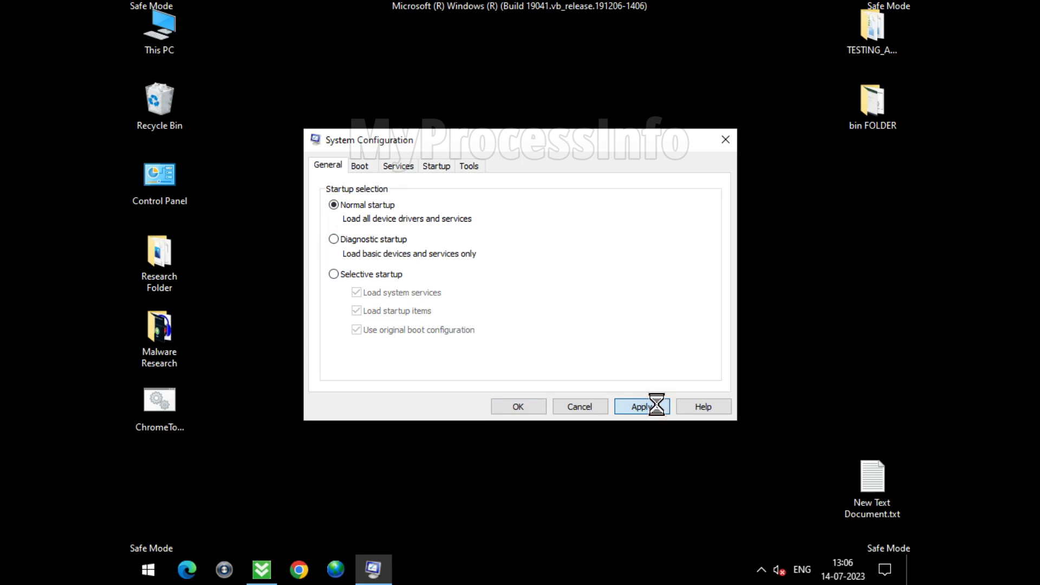
pyautogui.click(519, 407)
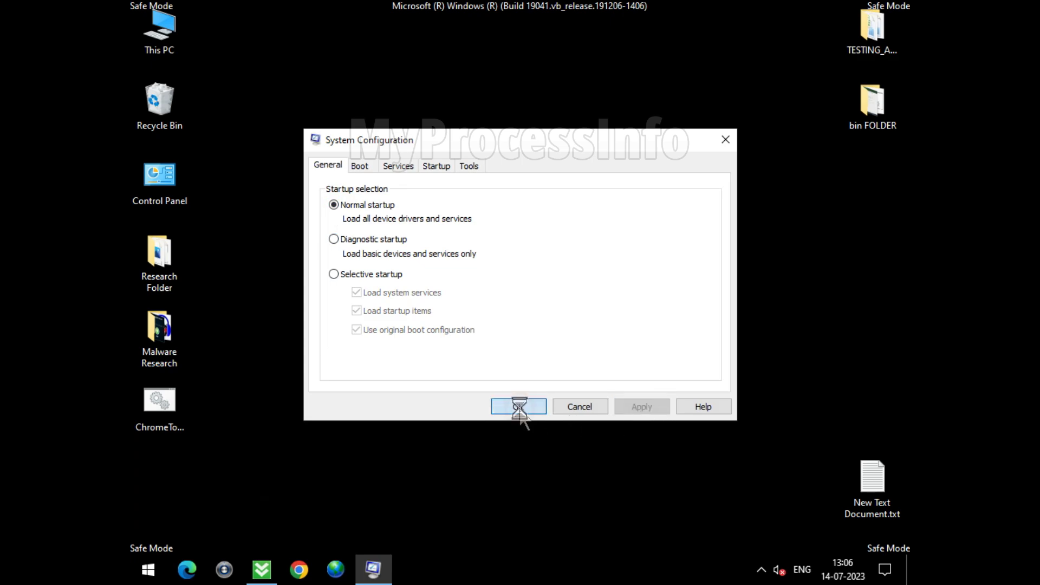
pyautogui.click(471, 314)
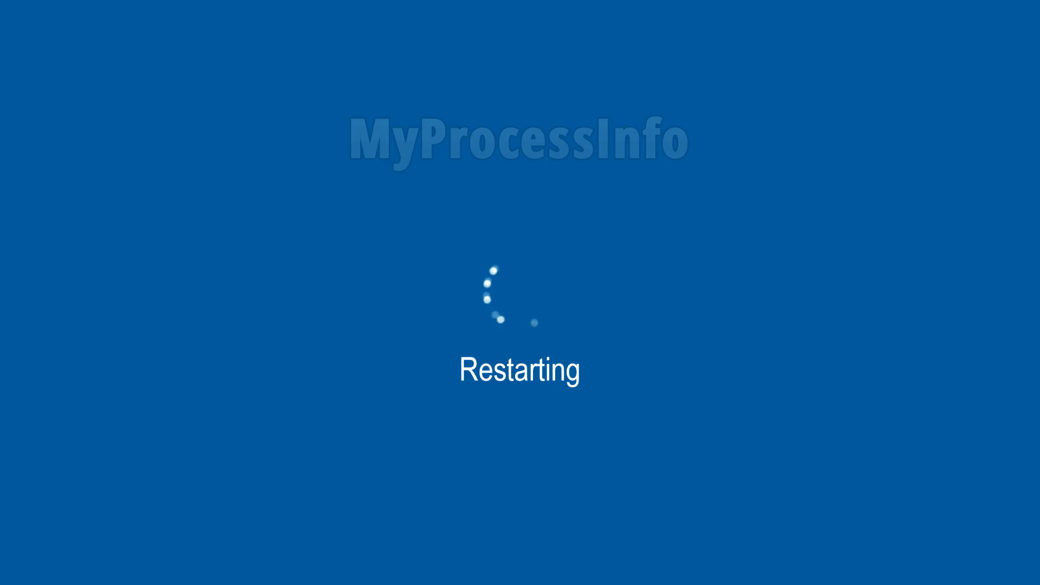